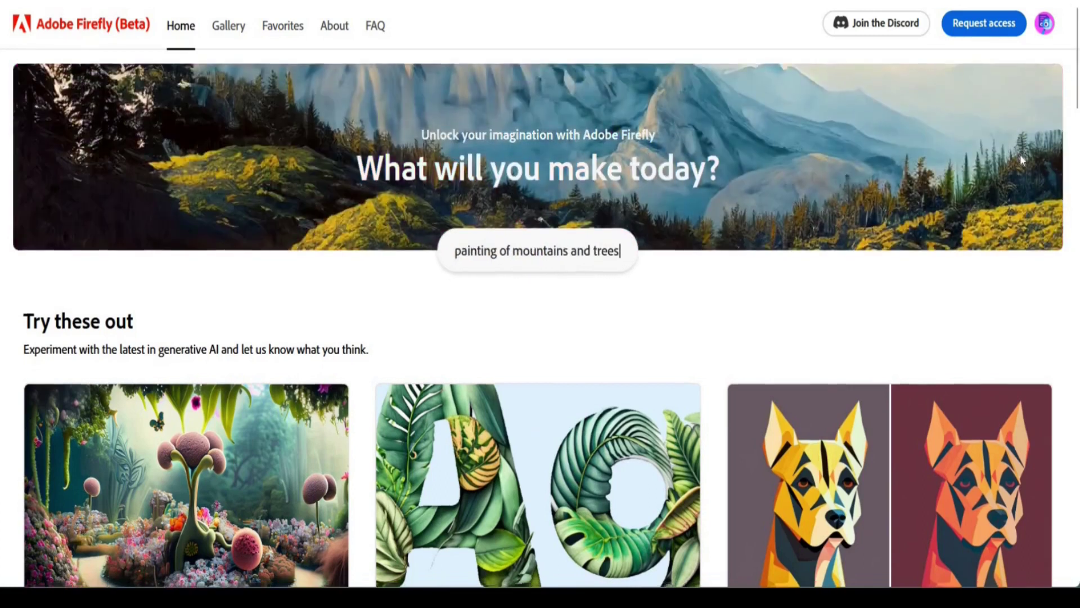
scroll(1020, 154, "down", 1)
scroll(1021, 155, "down", 1)
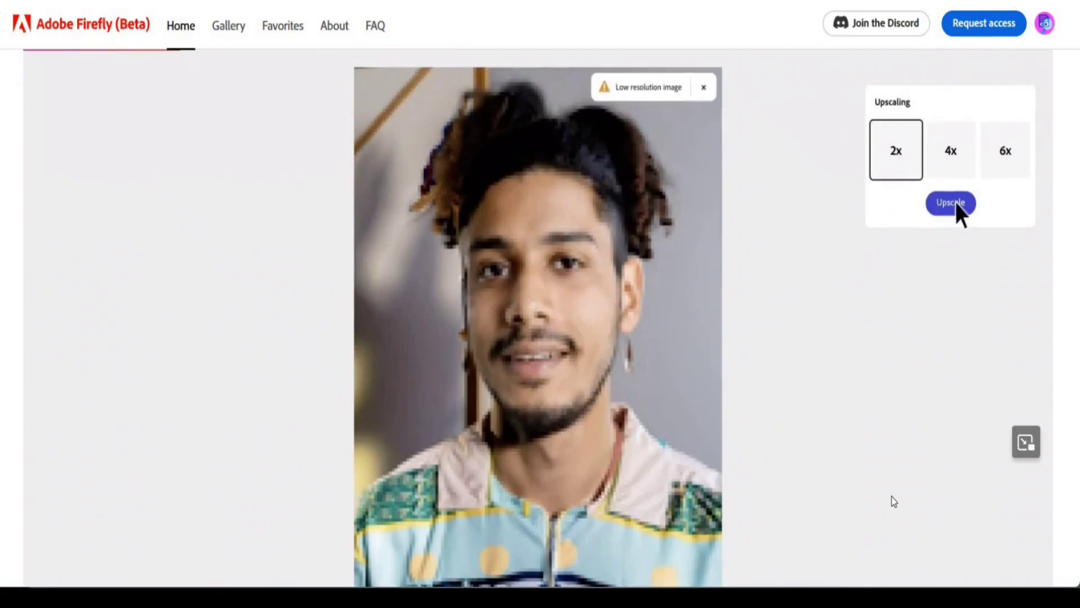
scroll(891, 496, "down", 6)
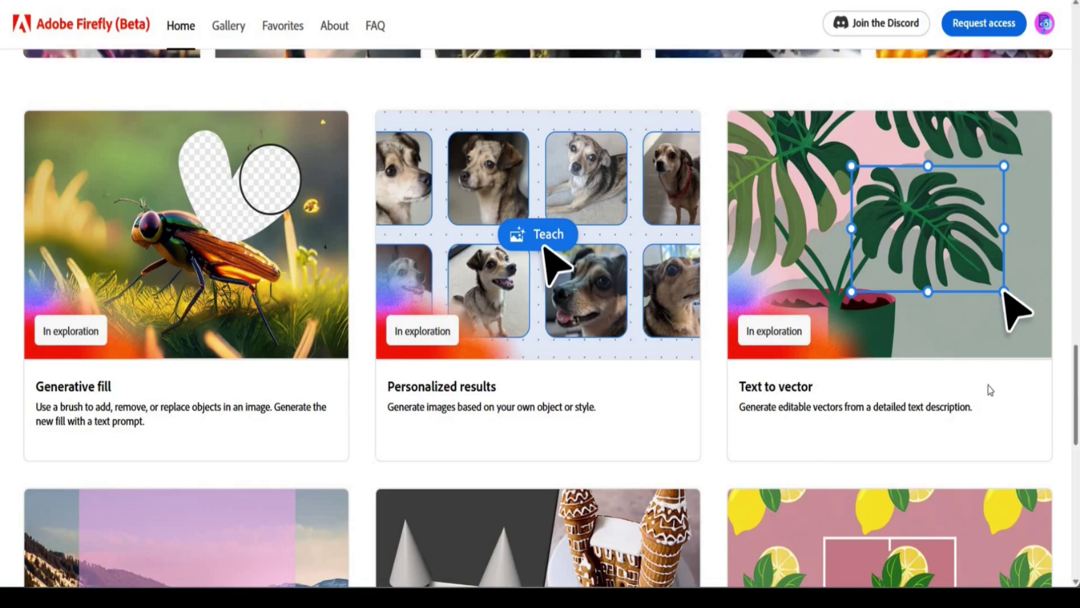
scroll(958, 304, "down", 2)
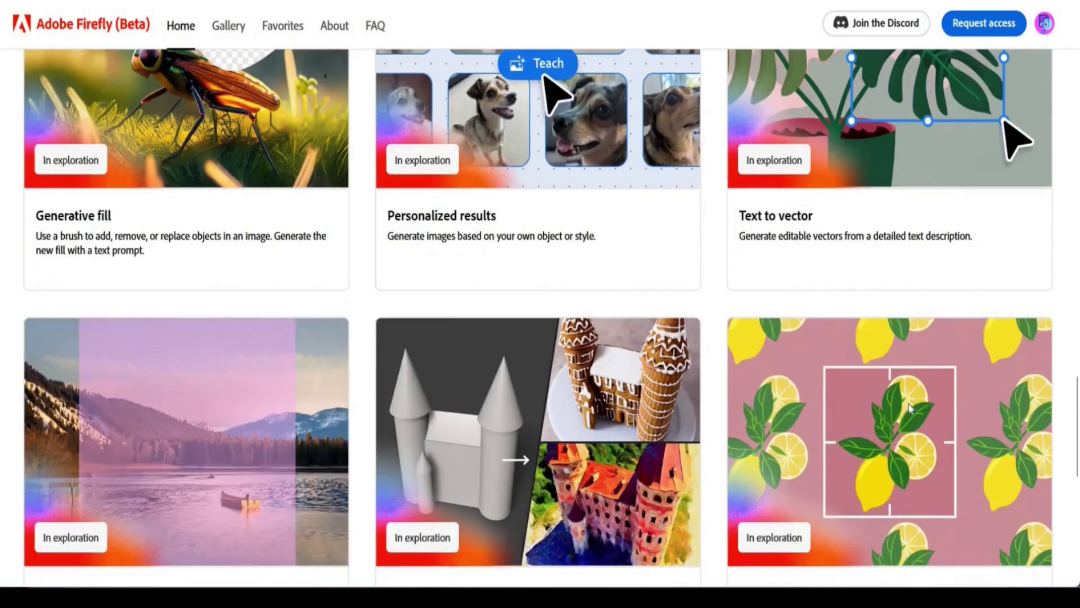
scroll(909, 409, "down", 2)
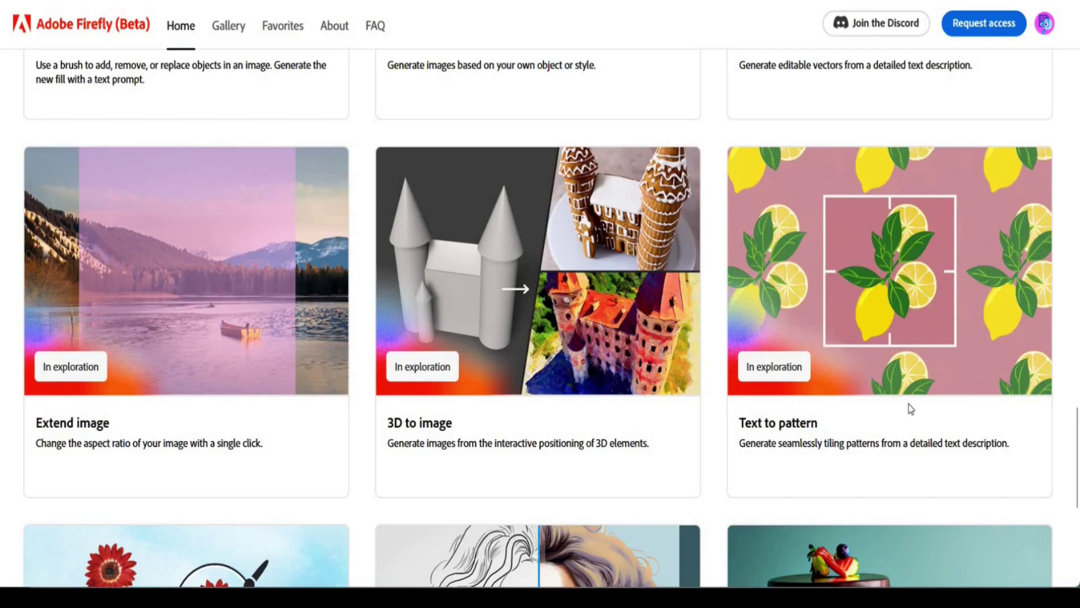
scroll(909, 409, "down", 1)
scroll(910, 409, "down", 2)
scroll(909, 409, "down", 2)
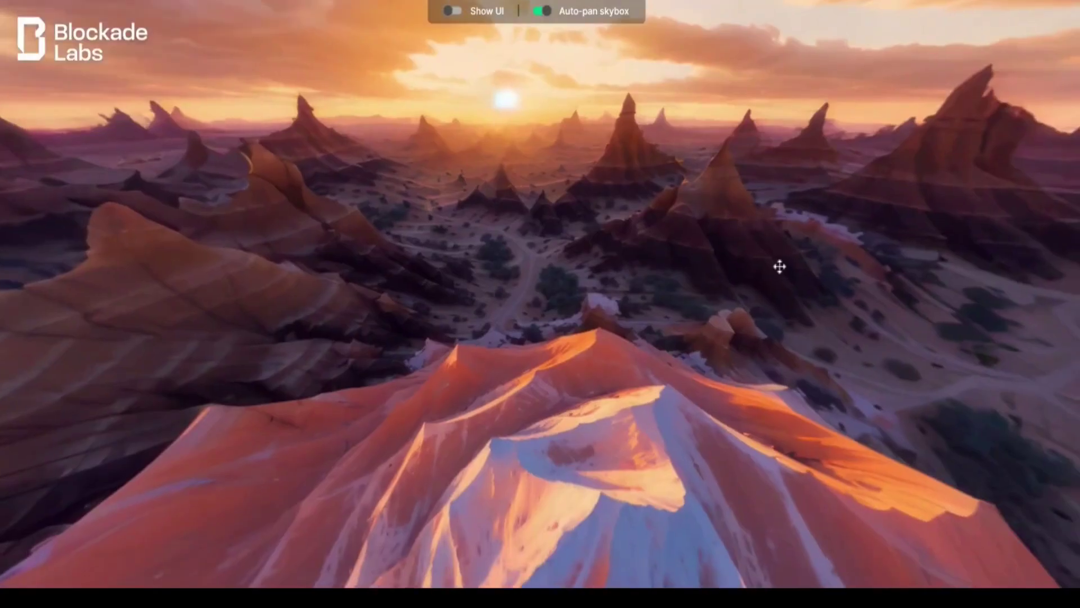
Look around the empty guide grid and switch the sketch guide to cube, then back to globe
mouse_move(780, 267)
left_mouse_down()
mouse_move(700, 39)
mouse_move(290, 10)
left_mouse_up()
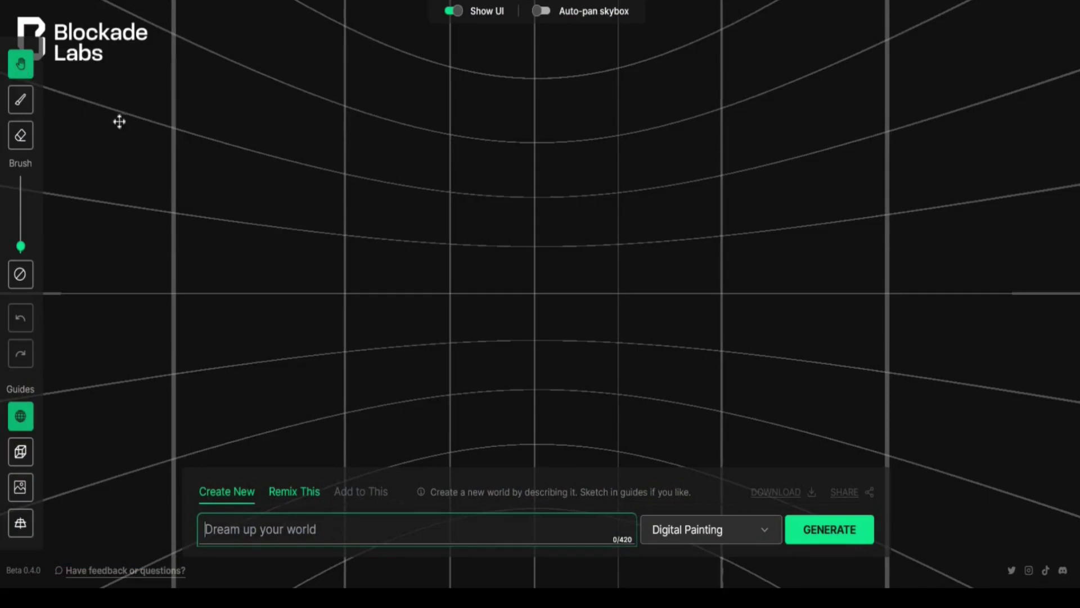
left_click_drag(120, 122, 169, 124)
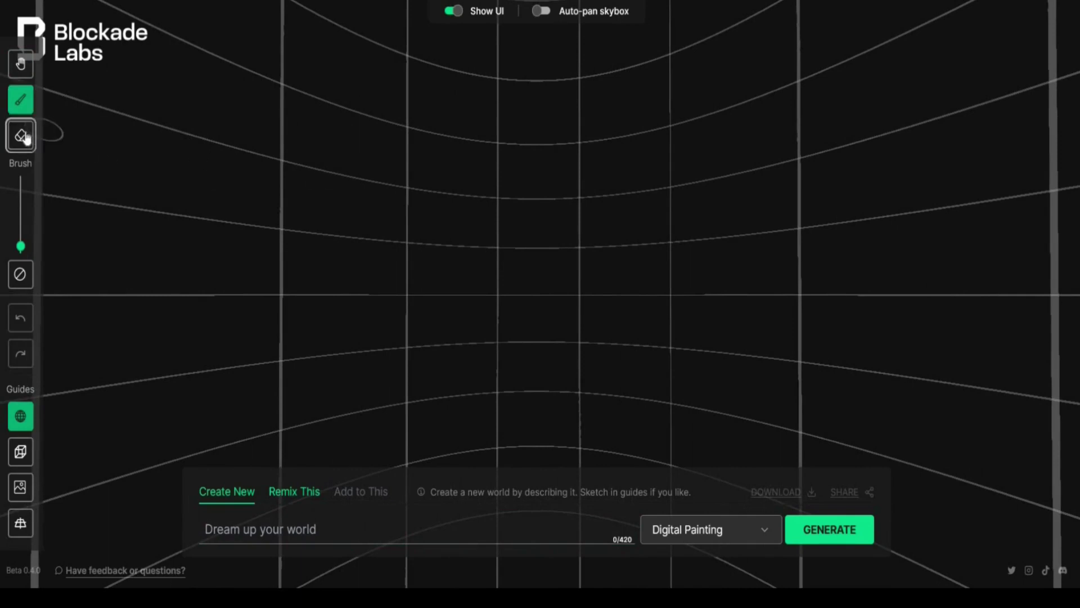
left_click(21, 452)
left_click(20, 417)
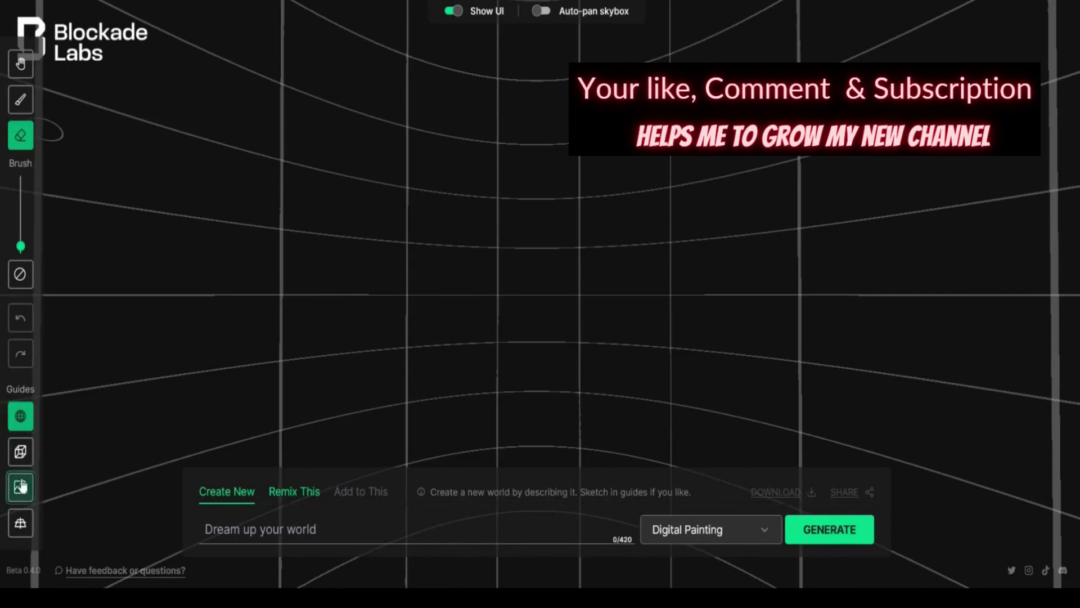
Pick a visual style, generate the 'old city' skybox, and look around toward the street
left_click(692, 333)
left_click(823, 531)
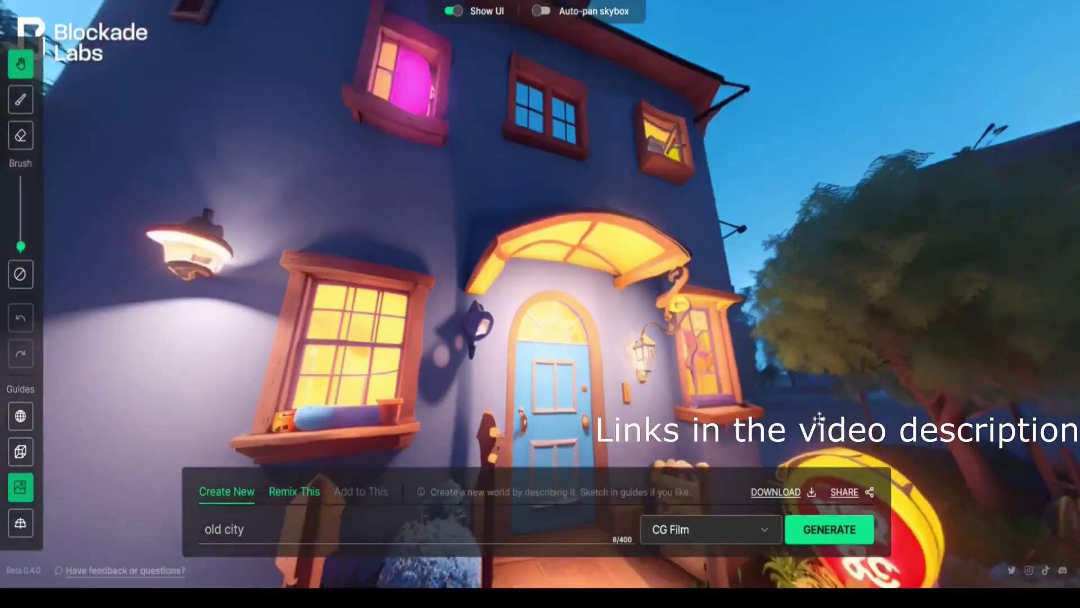
left_click_drag(819, 416, 718, 174)
mouse_move(844, 271)
left_mouse_down()
mouse_move(692, 281)
mouse_move(579, 386)
mouse_move(544, 453)
mouse_move(549, 479)
left_mouse_up()
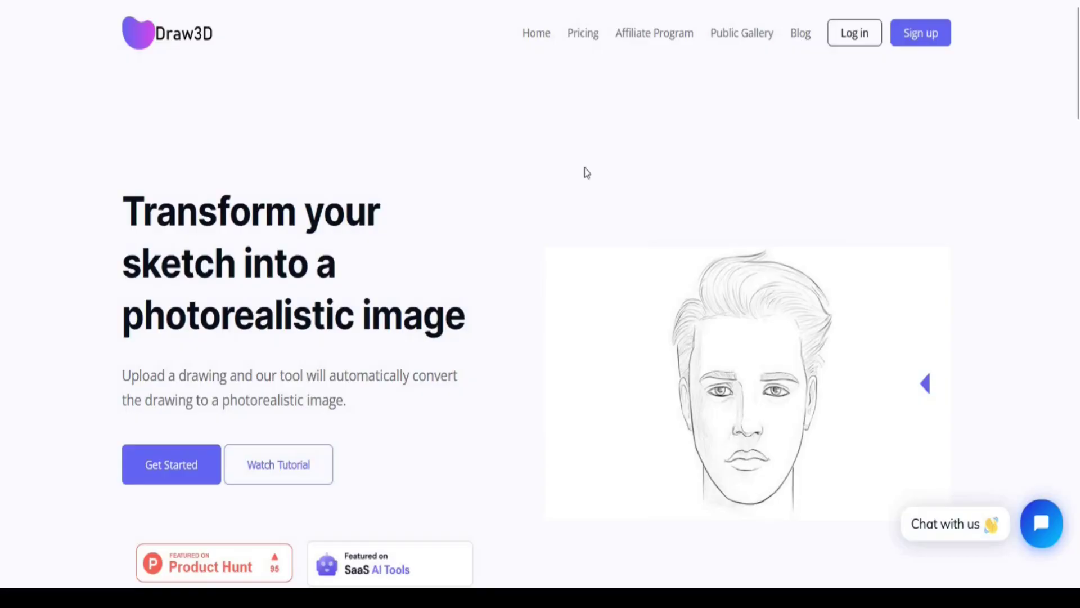
Drag the before/after sliders to reveal the photo portrait and the colour landscape render
left_click_drag(945, 420, 930, 391)
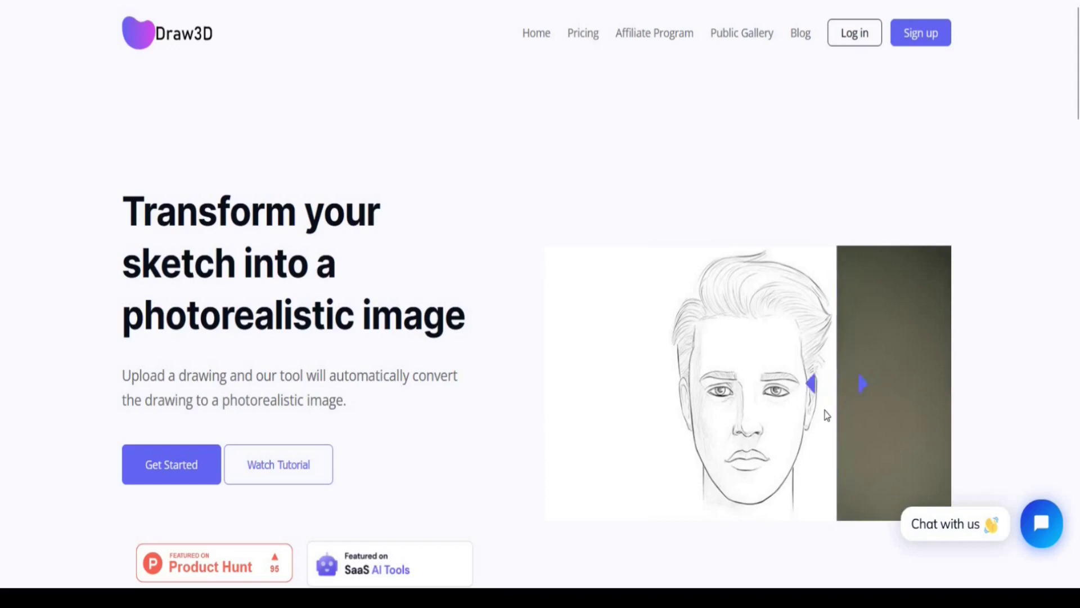
left_click_drag(825, 414, 748, 426)
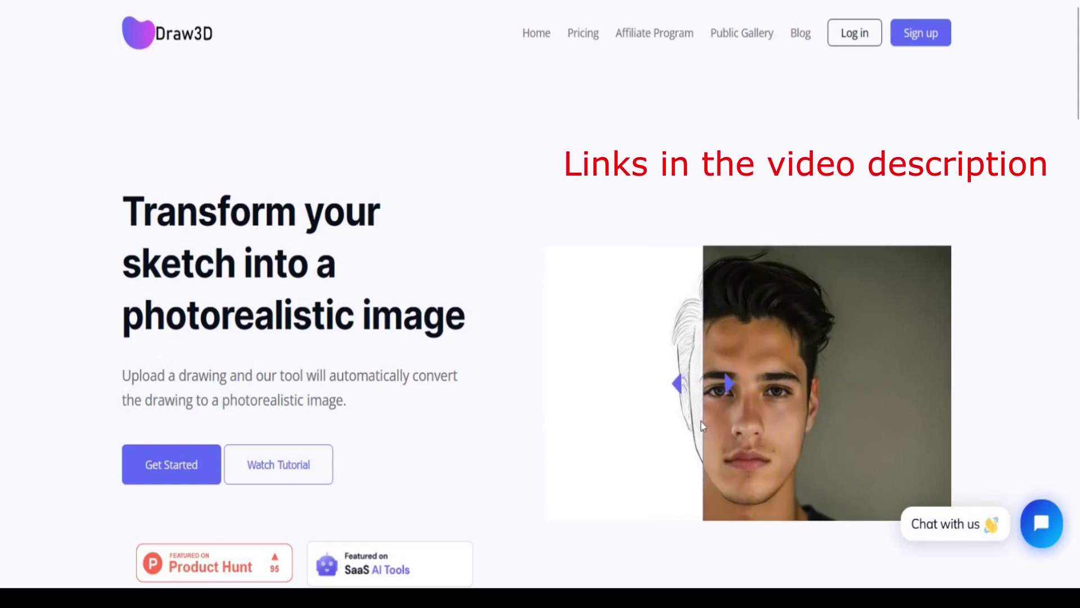
left_click_drag(683, 424, 528, 437)
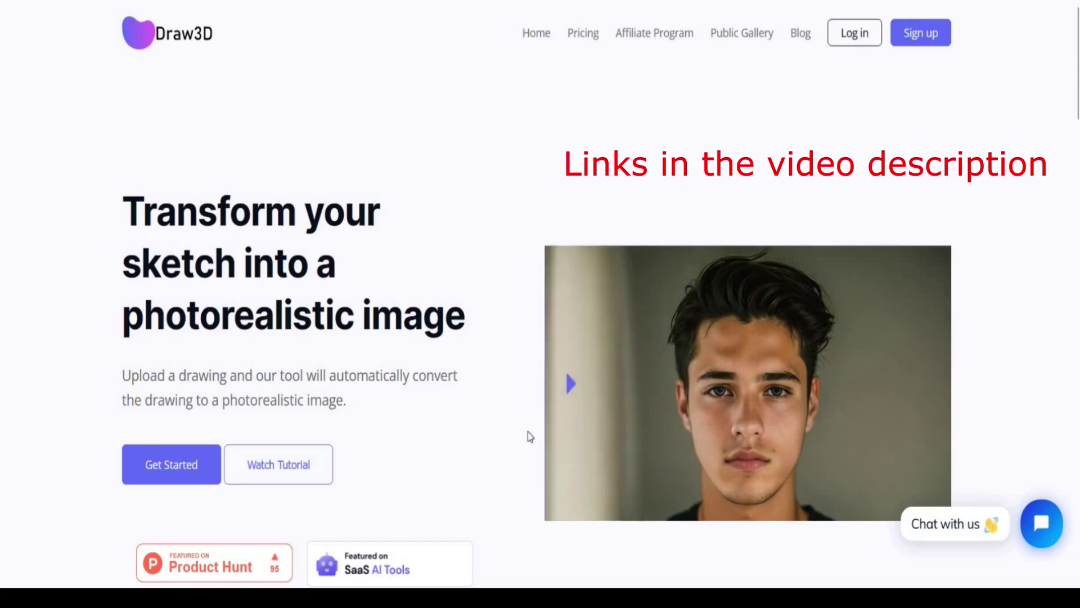
left_click_drag(475, 306, 462, 305)
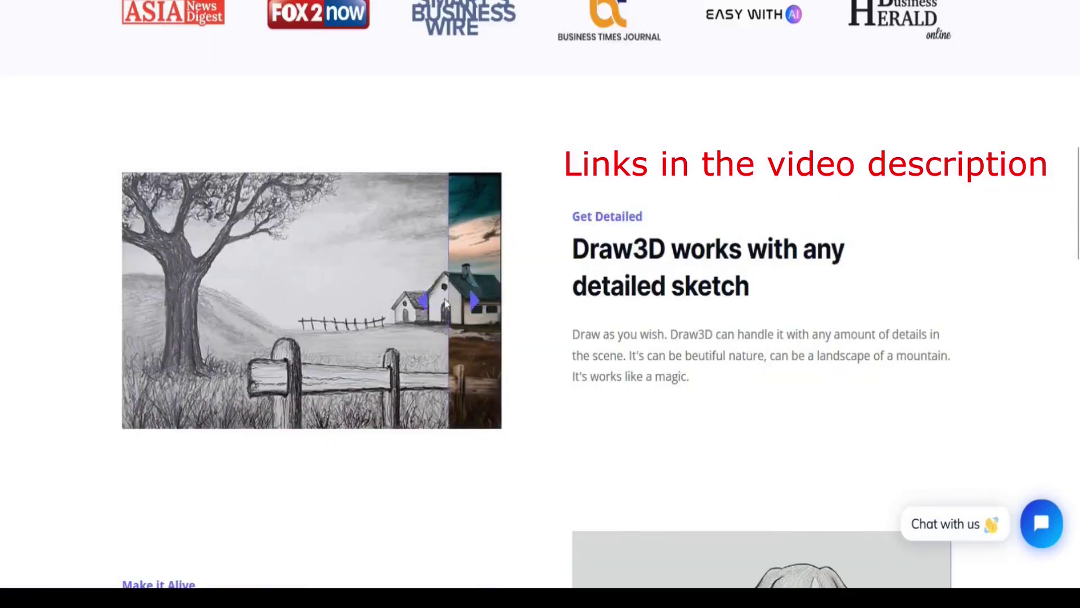
left_click_drag(380, 300, 117, 290)
scroll(117, 295, "down", 3)
mouse_move(937, 403)
left_mouse_down()
mouse_move(804, 404)
mouse_move(655, 436)
mouse_move(572, 439)
left_mouse_up()
scroll(572, 439, "down", 5)
mouse_move(444, 337)
left_mouse_down()
mouse_move(215, 350)
mouse_move(120, 367)
left_mouse_up()
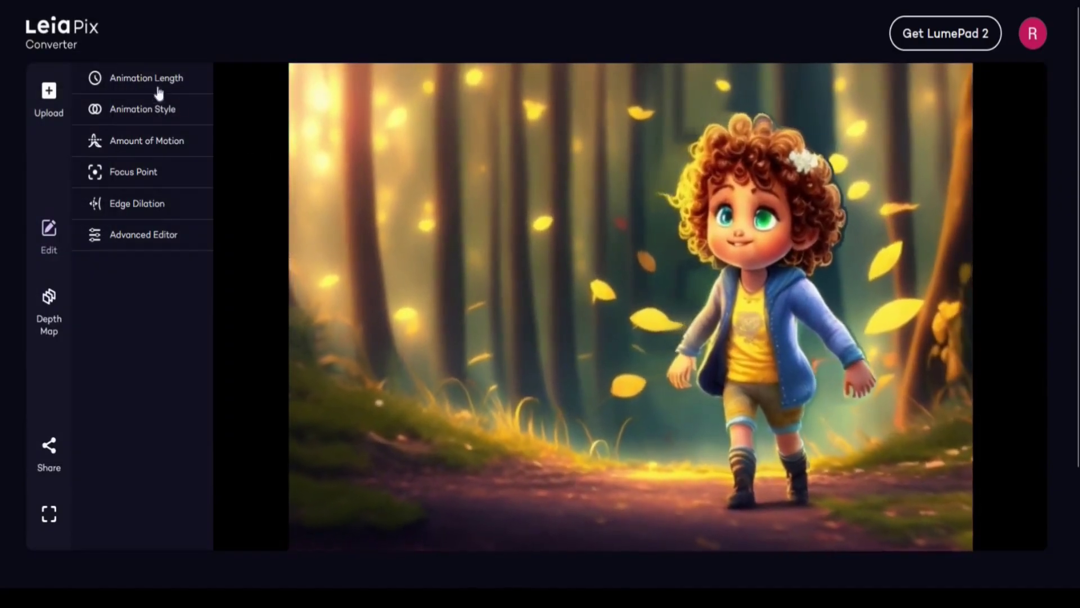
Set the forest girl image's animation style to Vertical after trying Wide Circle
left_click(154, 110)
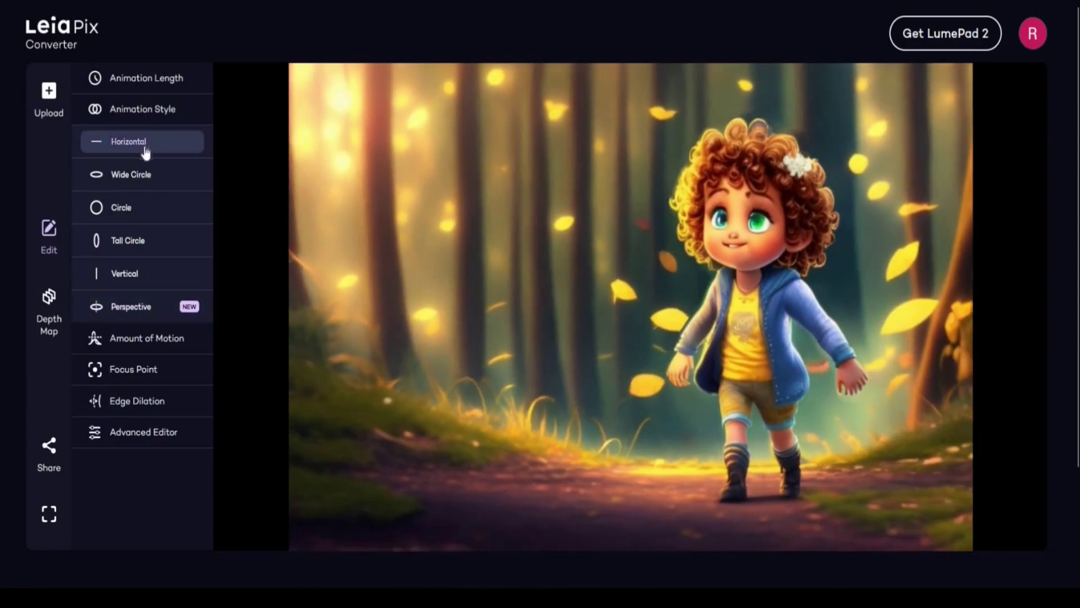
left_click(131, 174)
left_click(125, 274)
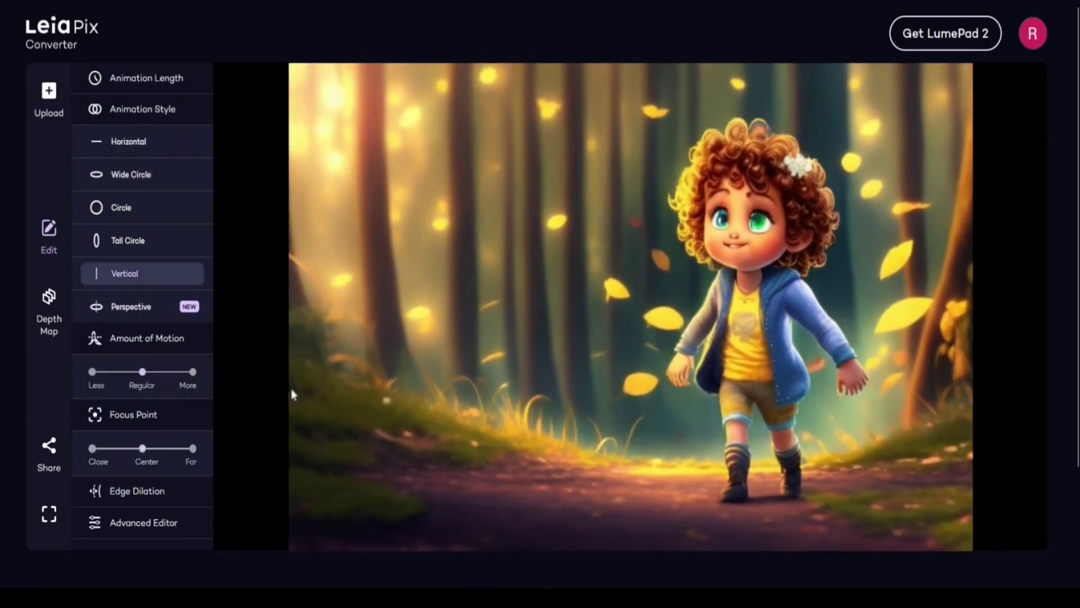
Open and save the depth map, then start sharing the animation
left_click(49, 308)
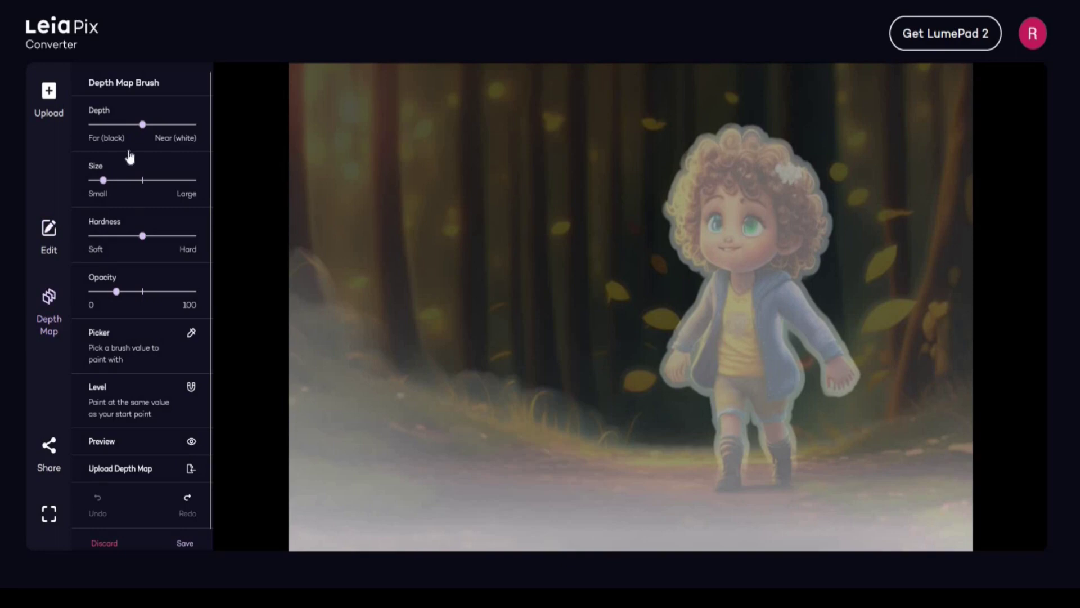
left_click(185, 543)
left_click(51, 452)
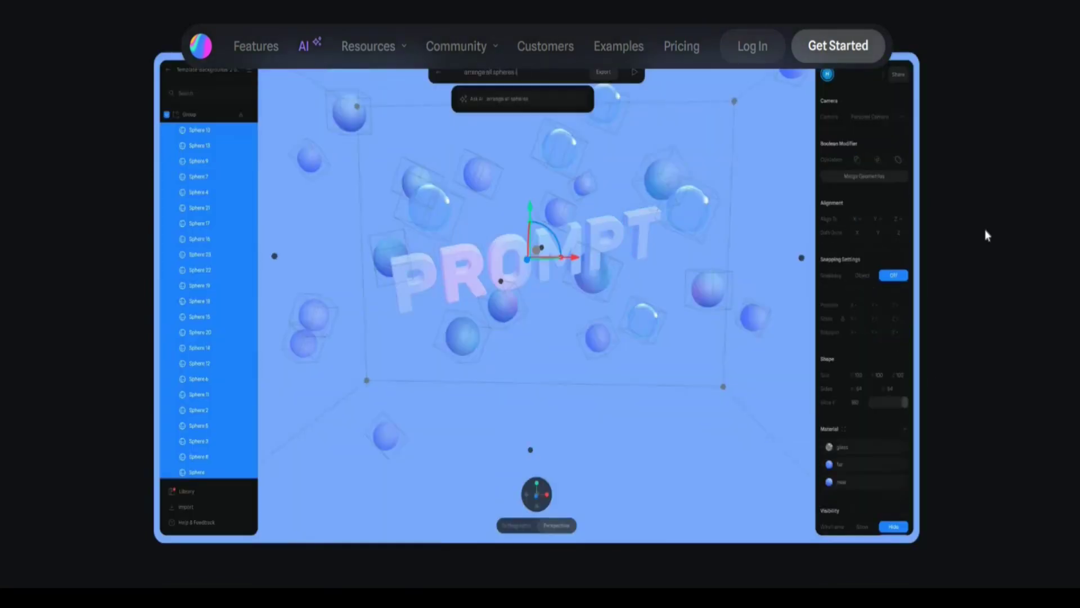
scroll(985, 236, "down", 5)
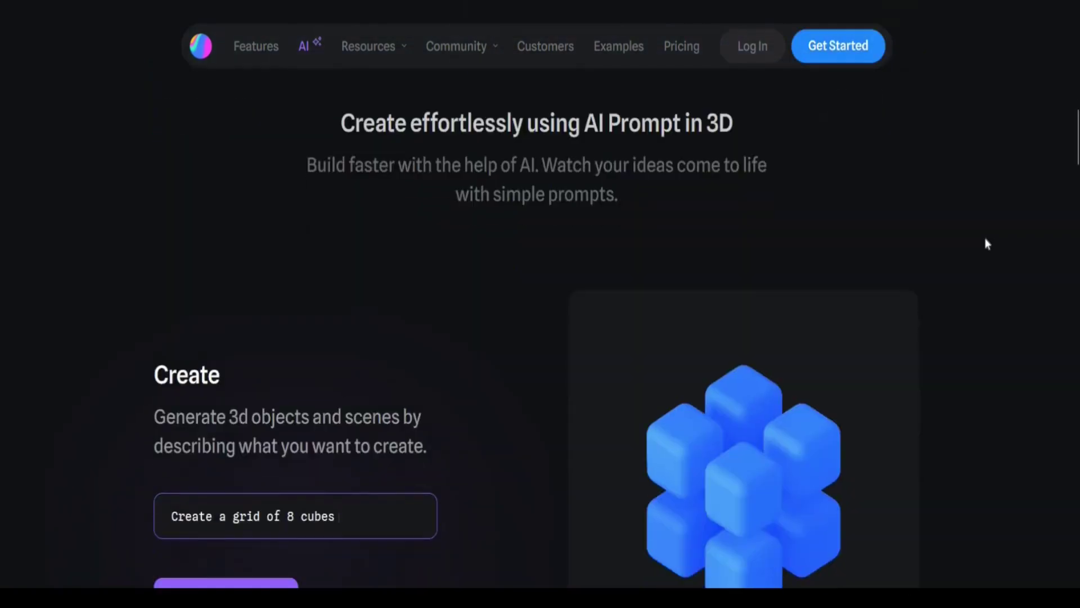
scroll(985, 244, "down", 1)
scroll(985, 239, "down", 4)
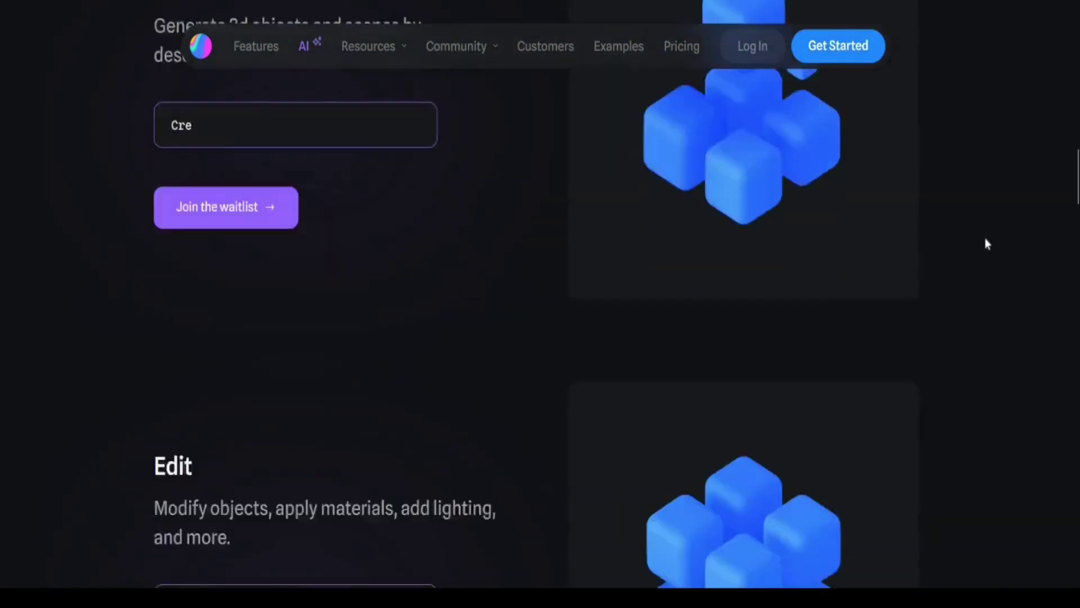
scroll(985, 238, "down", 2)
scroll(986, 238, "down", 1)
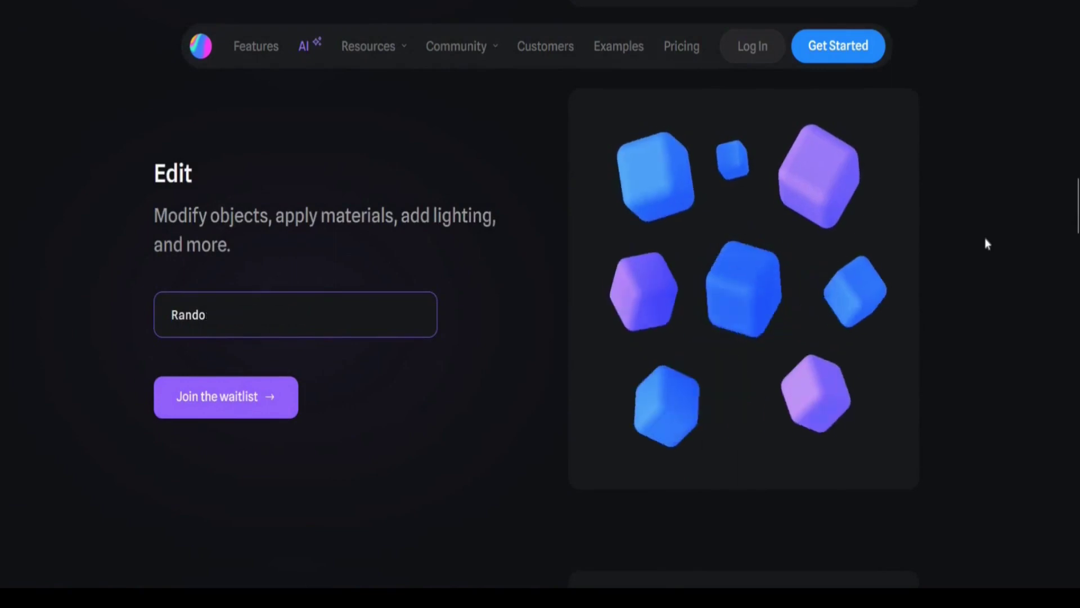
scroll(985, 244, "down", 3)
scroll(985, 243, "down", 2)
scroll(985, 244, "down", 2)
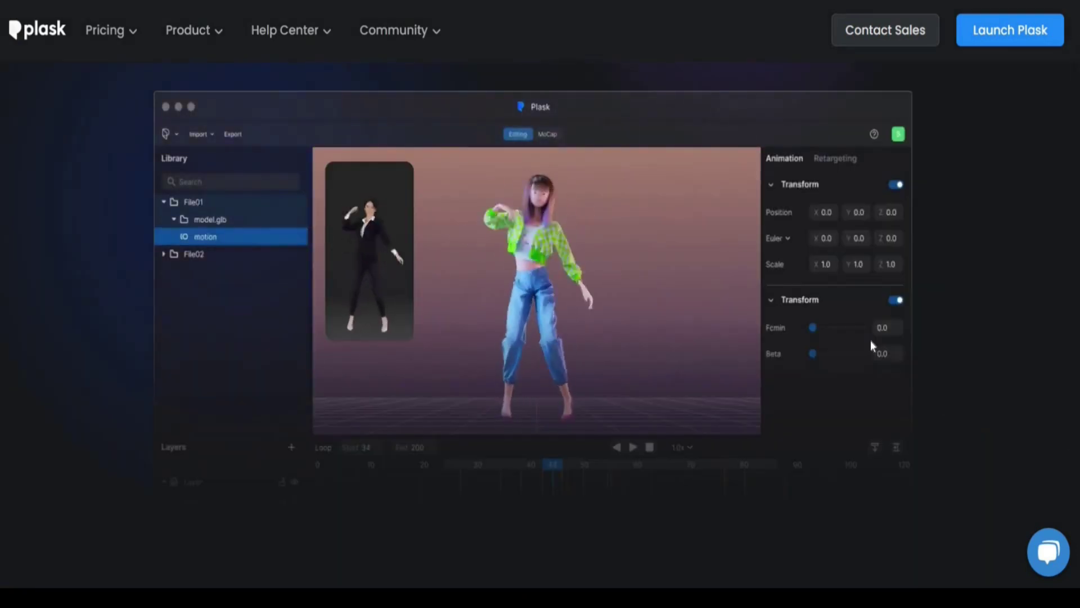
scroll(871, 341, "down", 4)
scroll(870, 340, "down", 4)
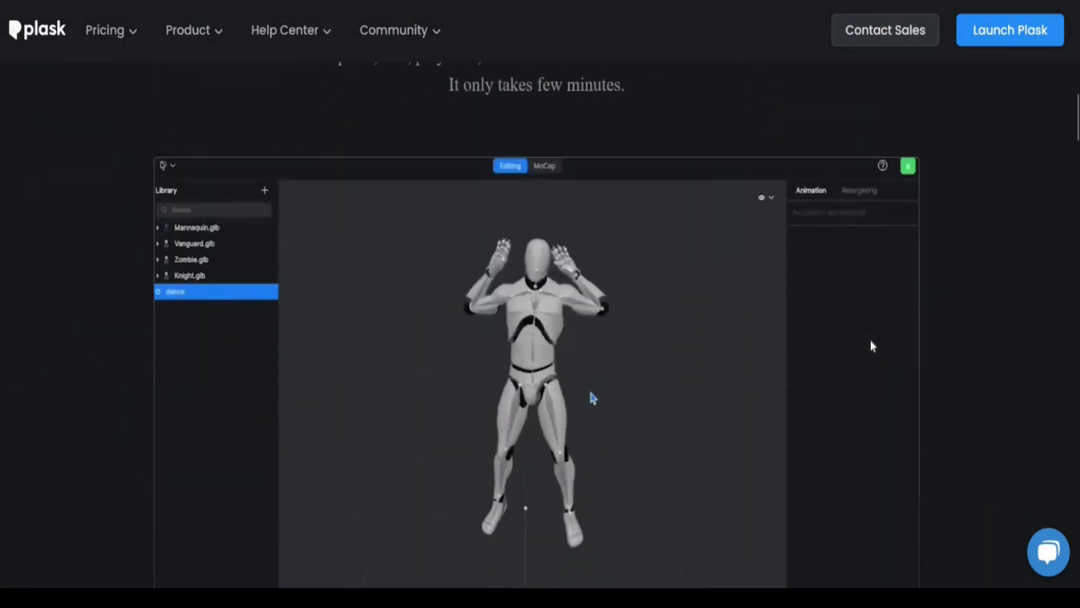
scroll(870, 339, "down", 1)
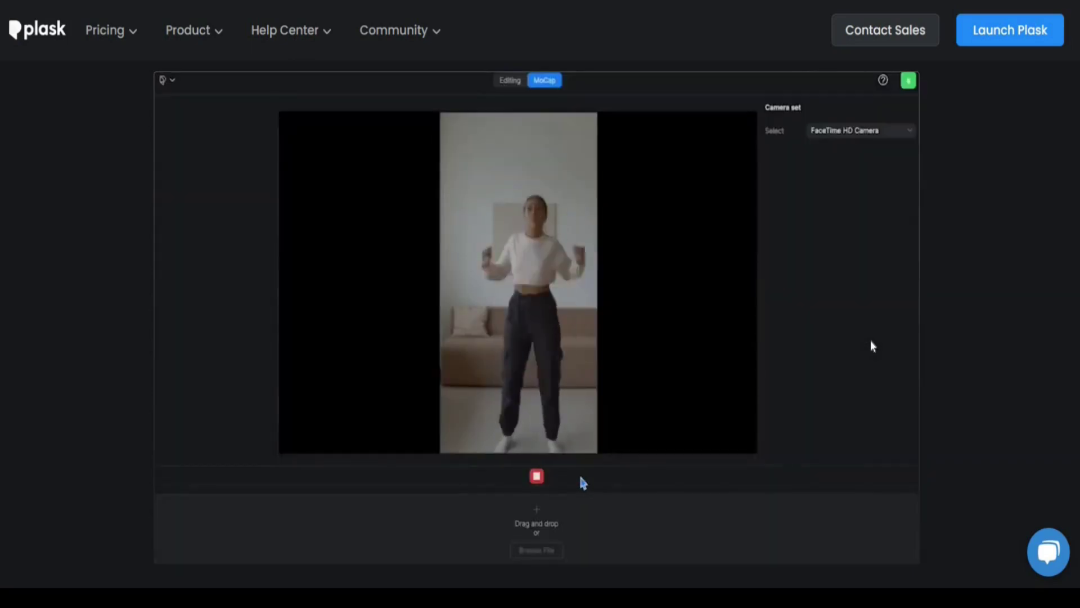
scroll(872, 346, "down", 5)
scroll(872, 346, "down", 4)
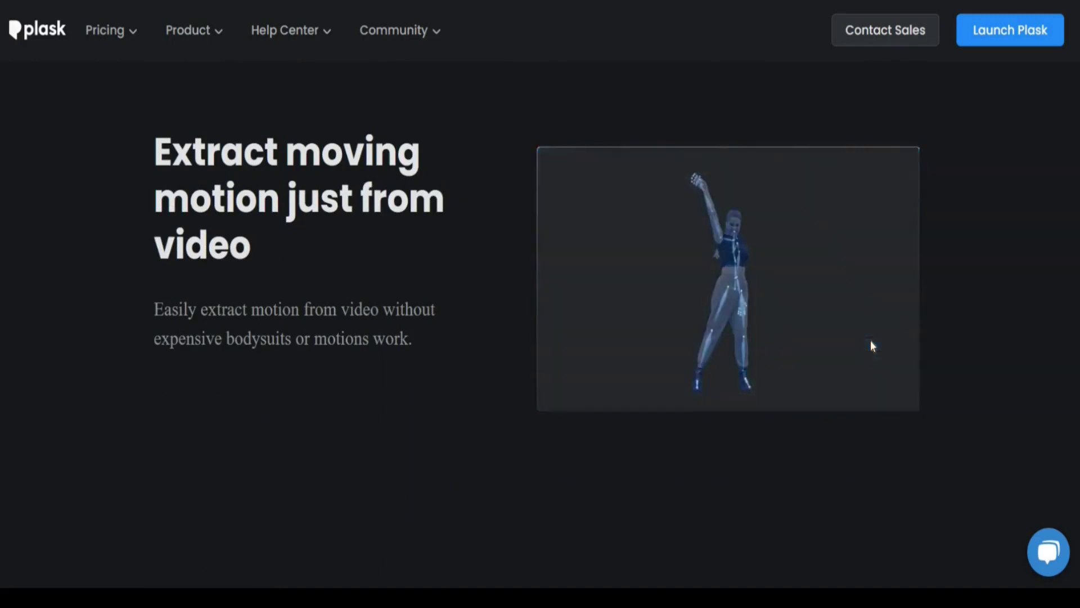
scroll(871, 346, "down", 3)
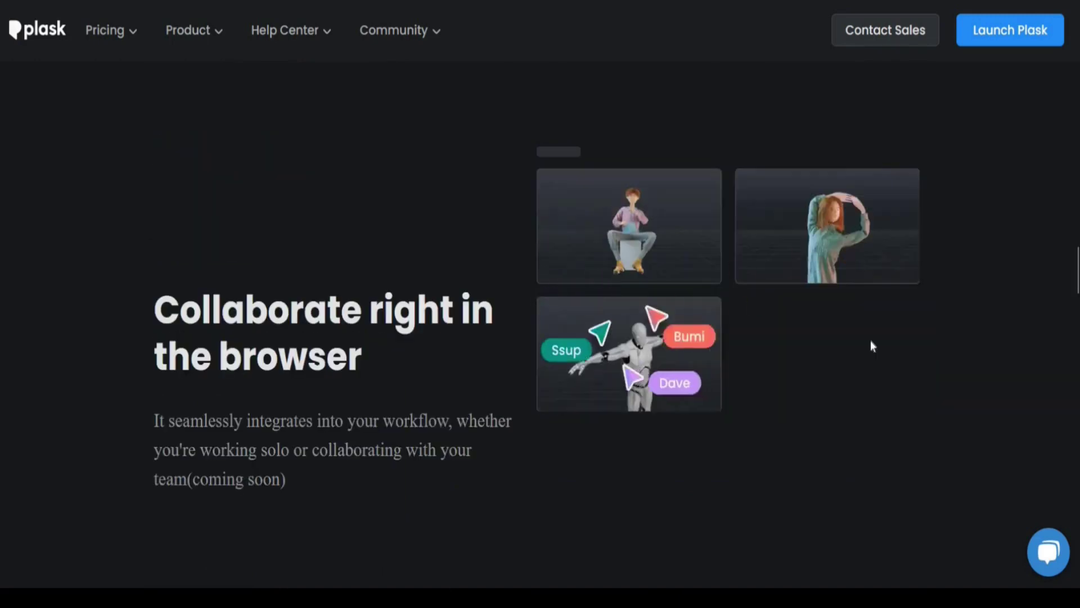